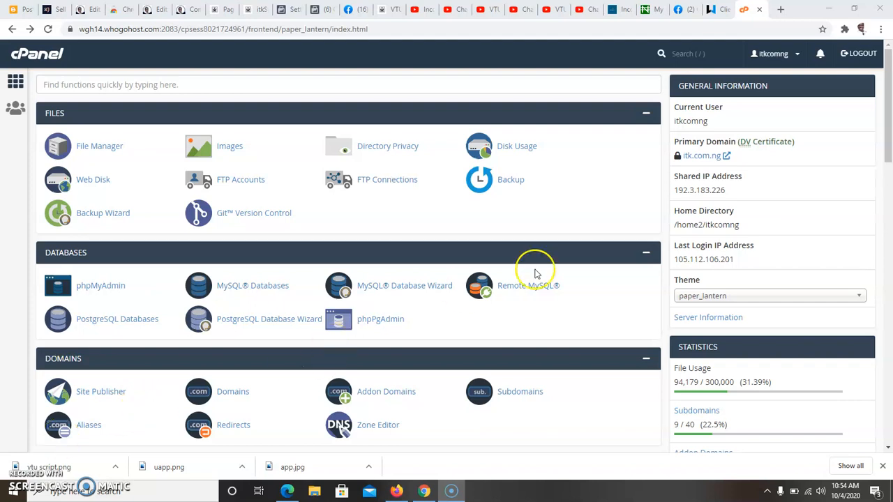
Scroll the cPanel dashboard down until WordPress shows under Softaculous Apps Installer
{"action": "left_click_drag", "start_coordinate": [890, 129], "coordinate": [878, 368]}
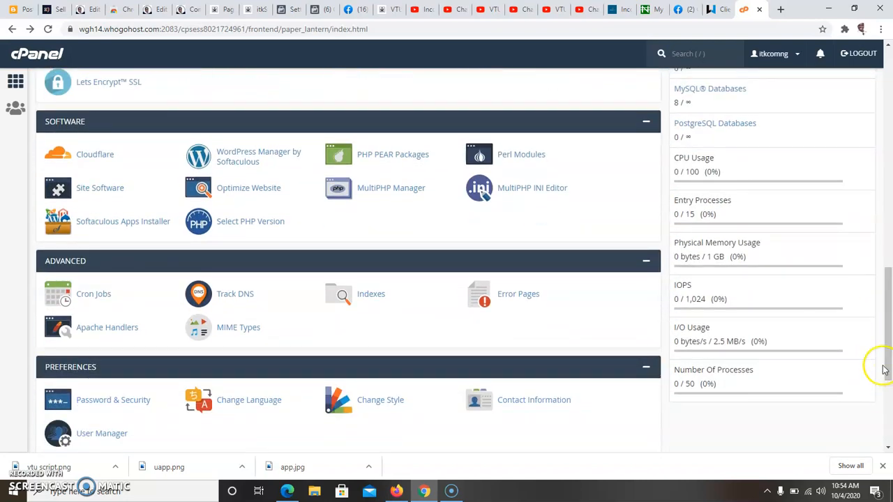
{"action": "left_click_drag", "start_coordinate": [889, 369], "coordinate": [889, 413]}
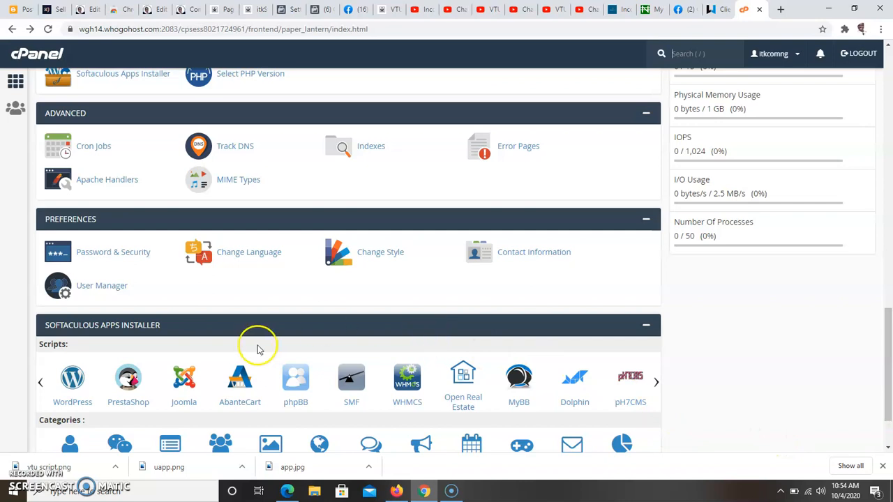
Open the WordPress 5.5.1 page in Softaculous and look over its current installations
{"action": "left_click", "coordinate": [81, 376]}
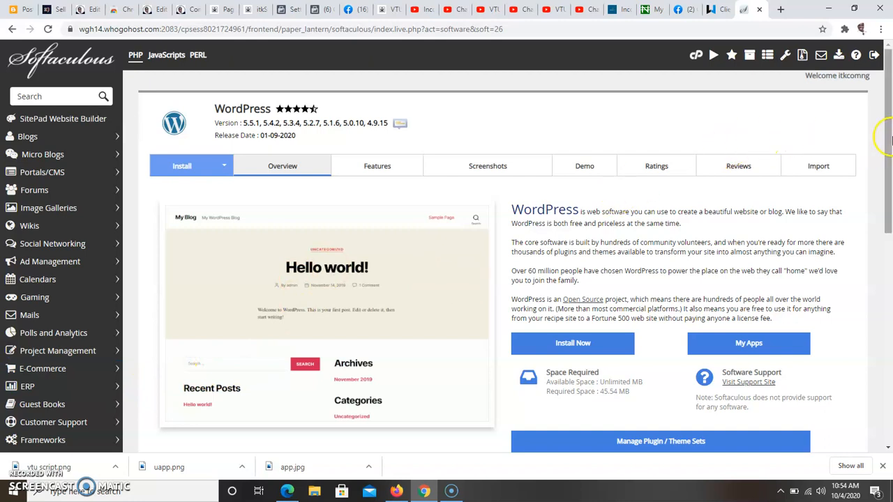
{"action": "left_click_drag", "start_coordinate": [889, 142], "coordinate": [883, 208]}
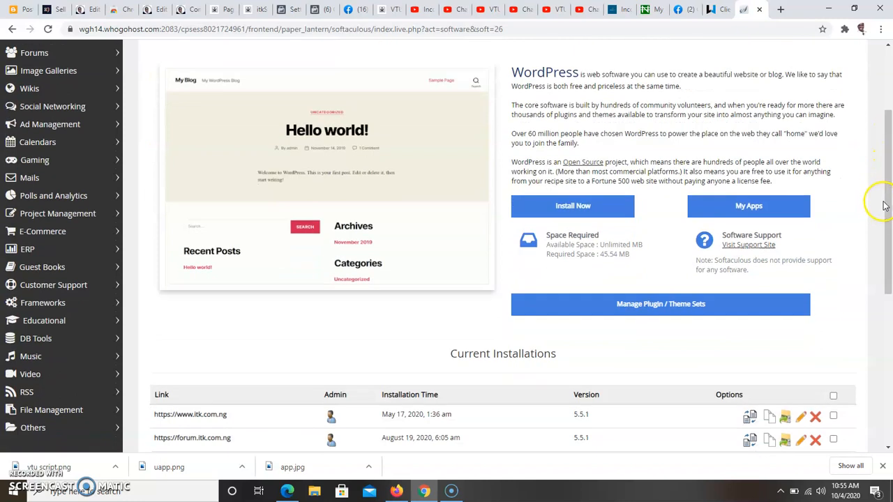
{"action": "left_click_drag", "start_coordinate": [886, 205], "coordinate": [886, 168]}
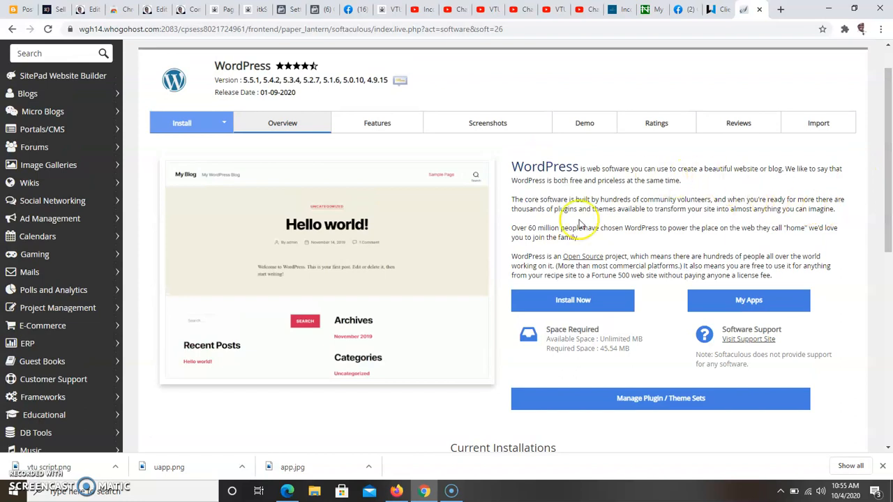
{"action": "left_click", "coordinate": [572, 307]}
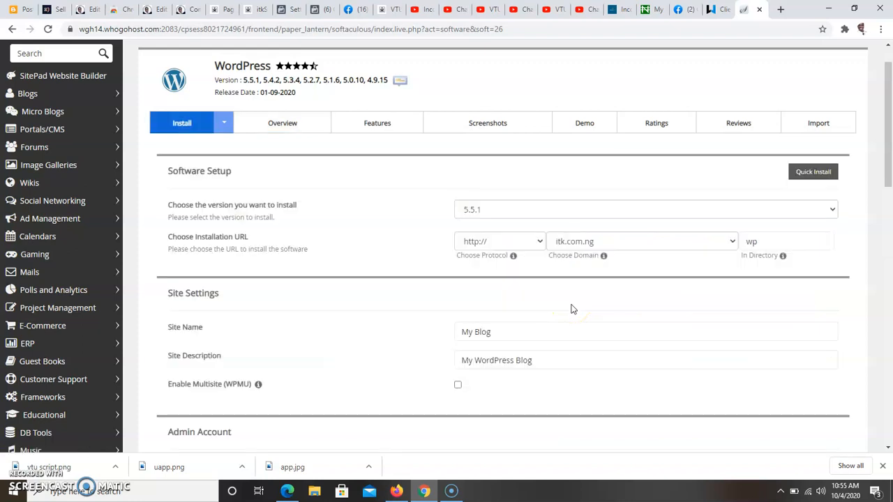
{"action": "left_click", "coordinate": [594, 242]}
{"action": "left_click", "coordinate": [583, 200]}
{"action": "left_click", "coordinate": [585, 208]}
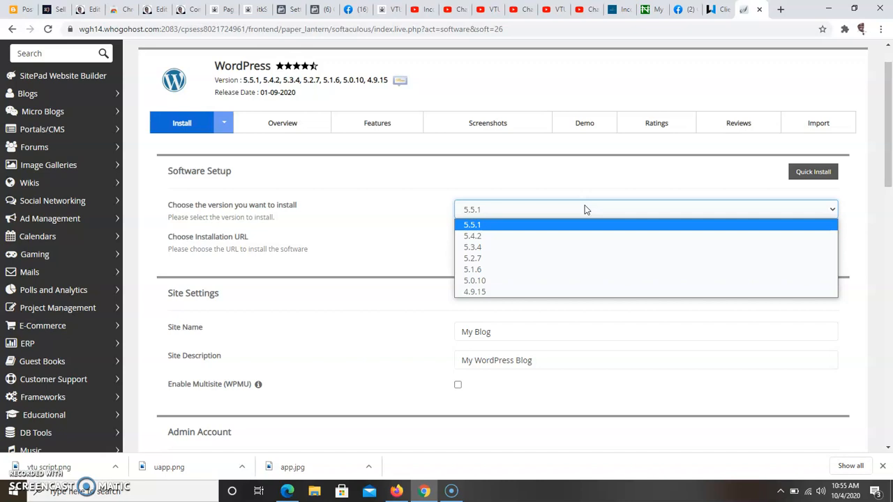
{"action": "left_click_drag", "start_coordinate": [584, 211], "coordinate": [589, 231]}
{"action": "left_click", "coordinate": [590, 228]}
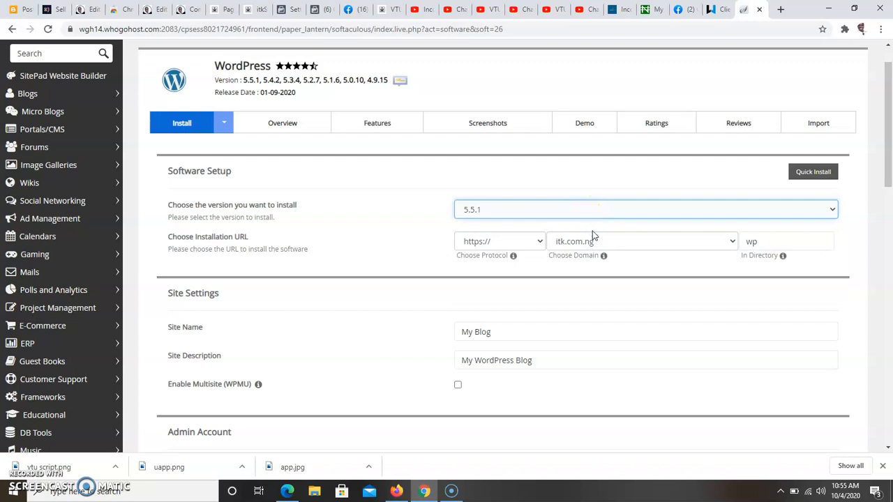
{"action": "left_click", "coordinate": [538, 241]}
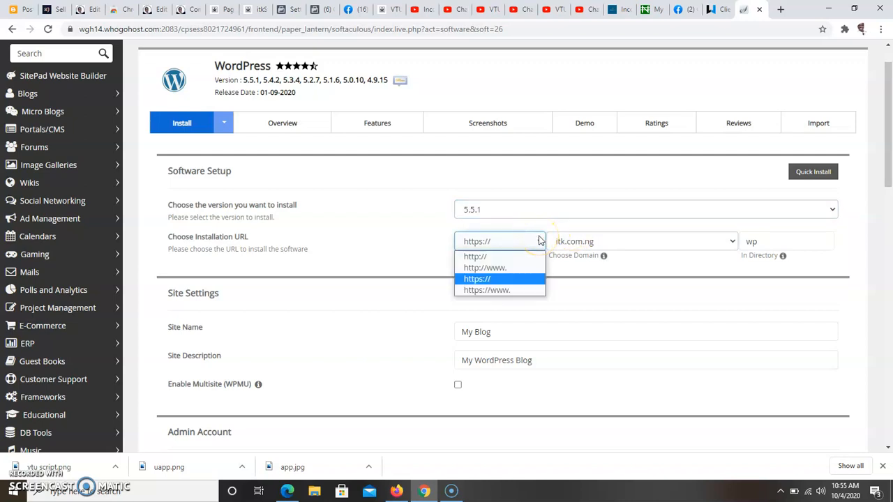
{"action": "left_click", "coordinate": [513, 292]}
{"action": "left_click", "coordinate": [512, 276]}
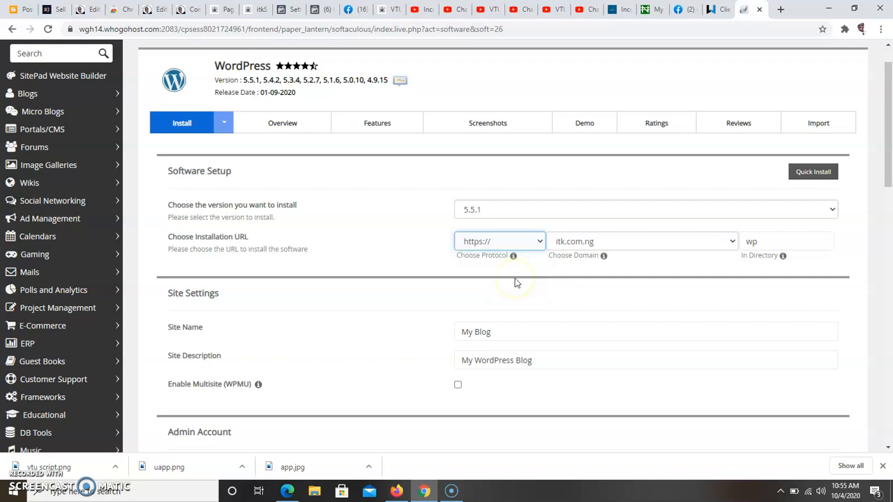
Choose vtuscript.com from the domain list as the installation domain
{"action": "left_click", "coordinate": [591, 241]}
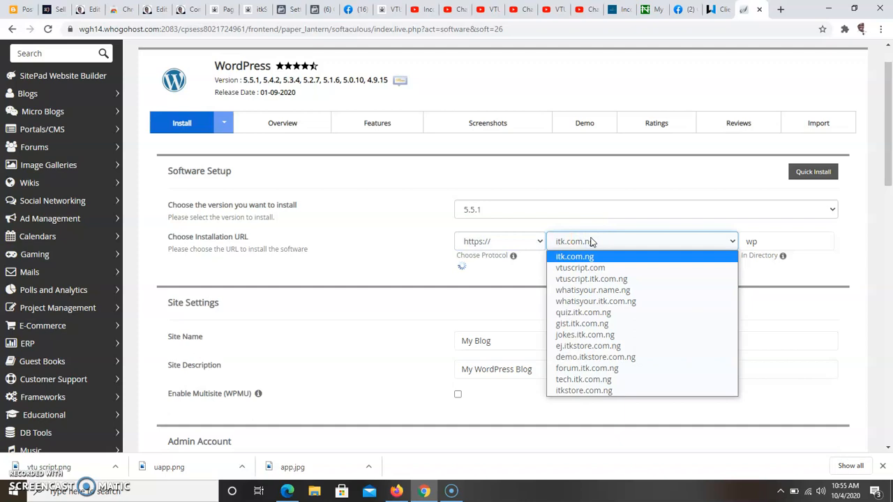
{"action": "left_click_drag", "start_coordinate": [672, 447], "coordinate": [661, 411]}
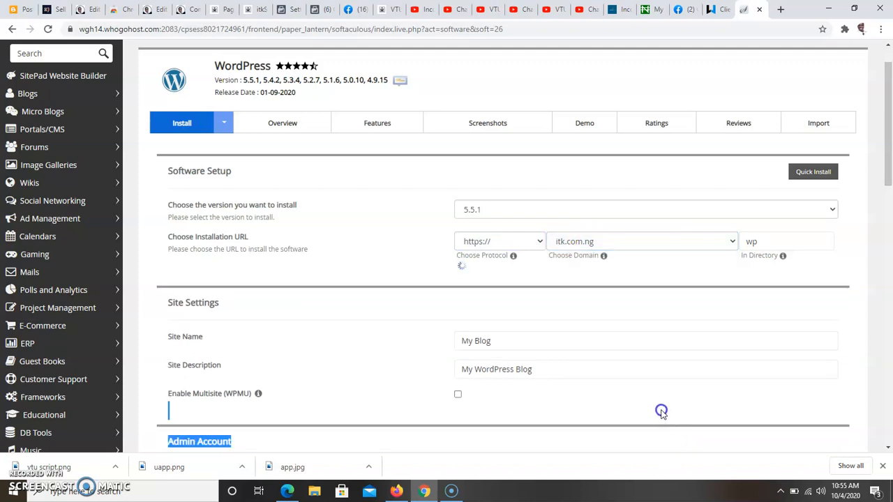
{"action": "left_click", "coordinate": [633, 248]}
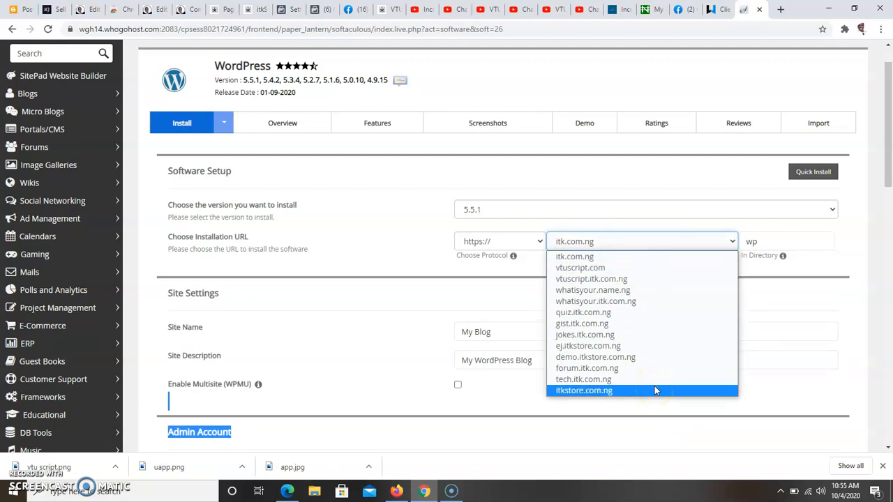
{"action": "left_click", "coordinate": [644, 271]}
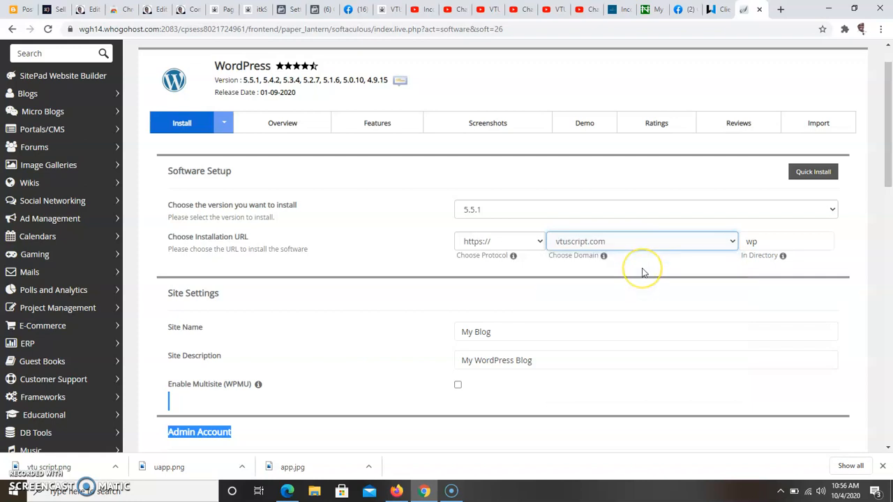
{"action": "left_click", "coordinate": [763, 241]}
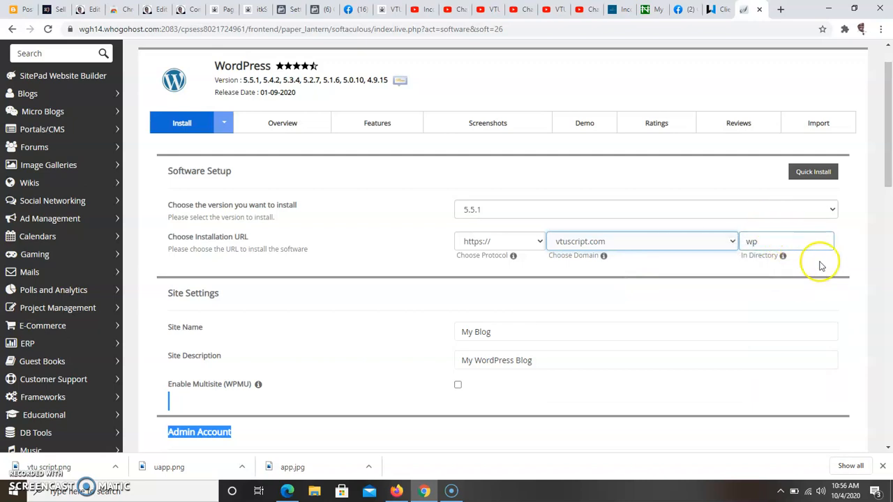
{"action": "left_click", "coordinate": [797, 240]}
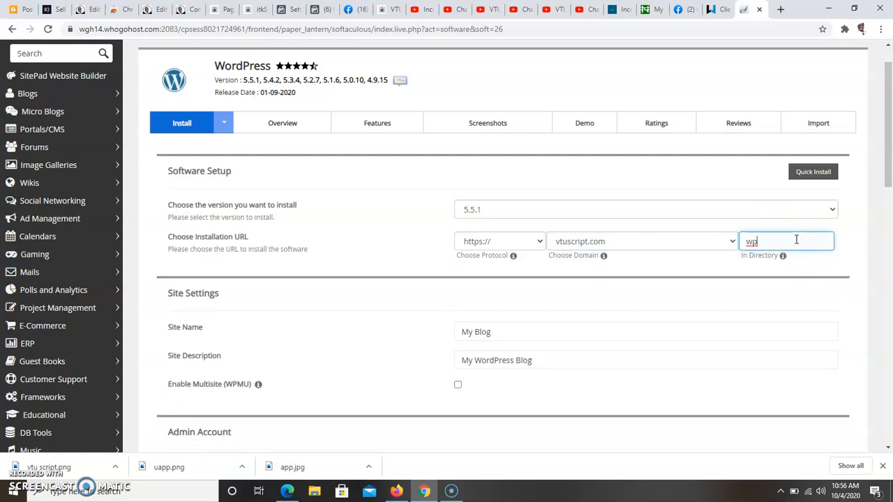
Clear 'wp' from the In Directory field so WordPress goes to the domain root
{"action": "key", "text": "BackSpace"}
{"action": "key", "text": "BackSpace"}
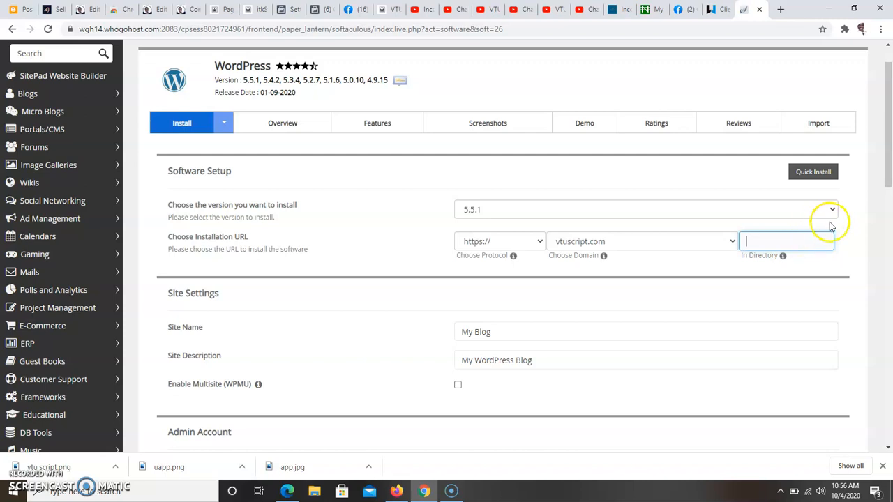
{"action": "left_click_drag", "start_coordinate": [889, 159], "coordinate": [883, 185]}
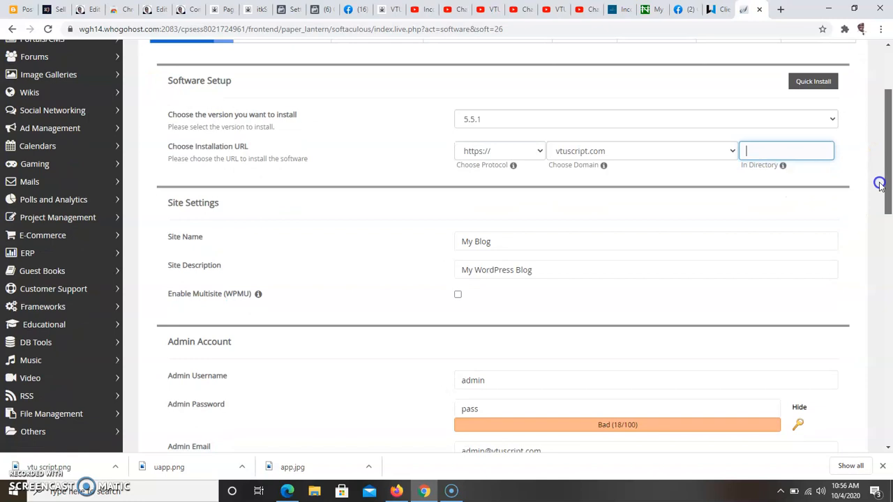
{"action": "left_click", "coordinate": [809, 152]}
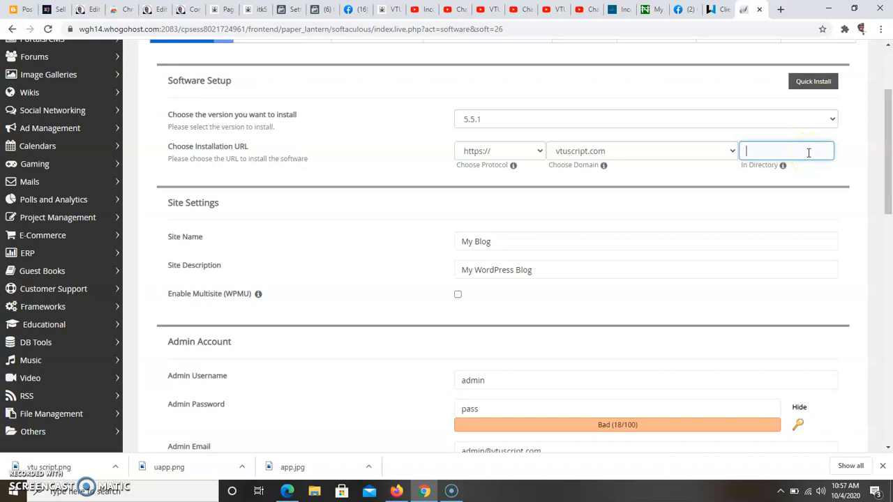
Replace the default 'My Blog' site name with the pasted 'VTU Script' name
{"action": "left_click", "coordinate": [655, 239]}
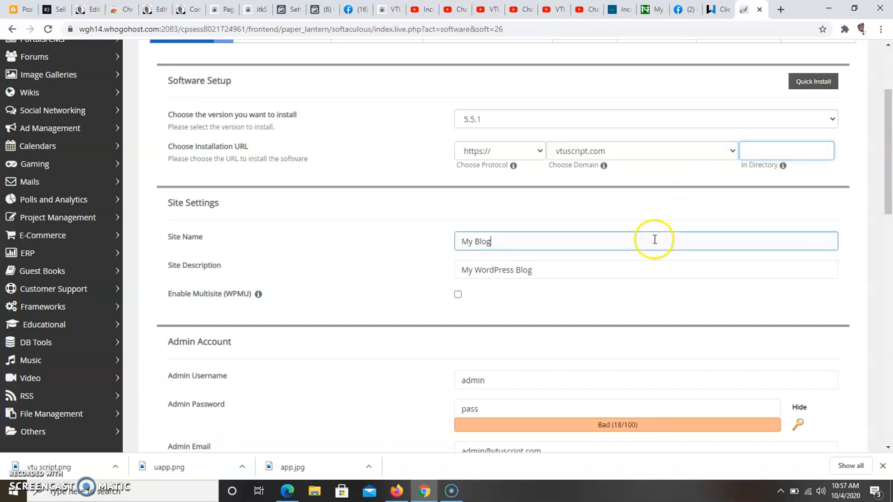
{"action": "key", "text": "BackSpace"}
{"action": "key", "text": "BackSpace"}
{"action": "key", "text": "BackSpace"}
{"action": "key", "text": "BackSpace"}
{"action": "key", "text": "BackSpace"}
{"action": "key", "text": "BackSpace"}
{"action": "key", "text": "BackSpace"}
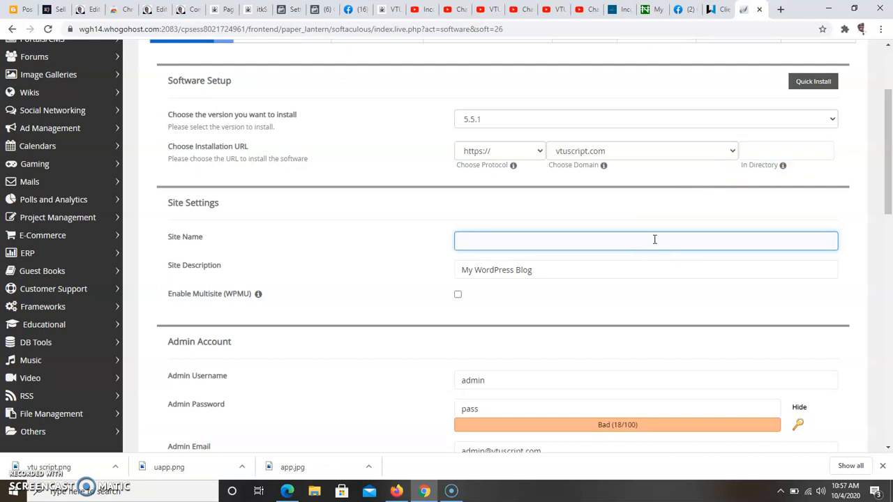
{"action": "type", "text": "VTU Script: Creator Software For Creating VTU Website Portal"}
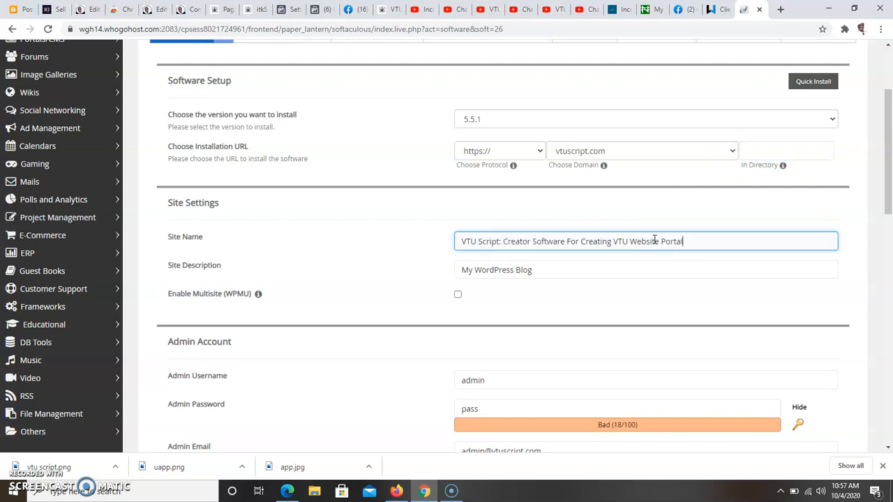
Set the site description to 'Creator Software For Creating VTU Website Portal'
{"action": "left_click", "coordinate": [596, 271]}
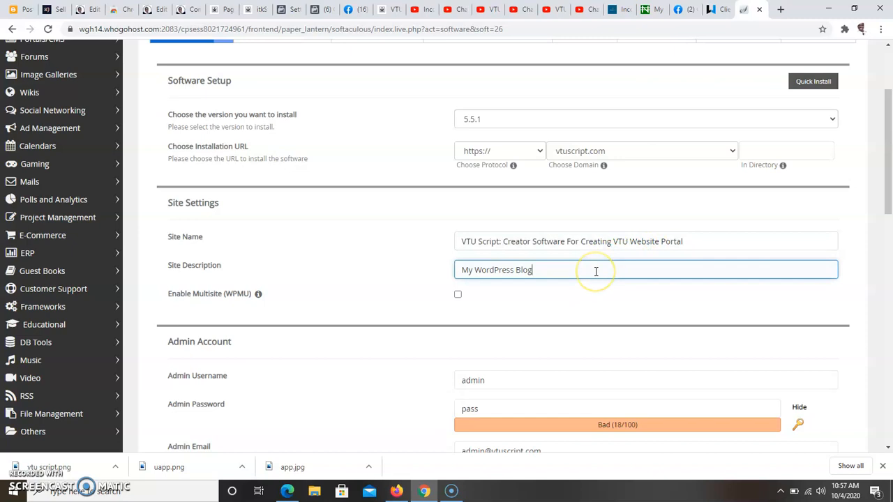
{"action": "key", "text": "BackSpace"}
{"action": "key", "text": "BackSpace"}
{"action": "key", "text": "BackSpace"}
{"action": "key", "text": "BackSpace"}
{"action": "key", "text": "BackSpace"}
{"action": "key", "text": "BackSpace"}
{"action": "key", "text": "BackSpace"}
{"action": "key", "text": "BackSpace"}
{"action": "key", "text": "BackSpace"}
{"action": "key", "text": "BackSpace"}
{"action": "key", "text": "BackSpace"}
{"action": "key", "text": "BackSpace"}
{"action": "key", "text": "BackSpace"}
{"action": "key", "text": "BackSpace"}
{"action": "key", "text": "BackSpace"}
{"action": "key", "text": "BackSpace"}
{"action": "key", "text": "BackSpace"}
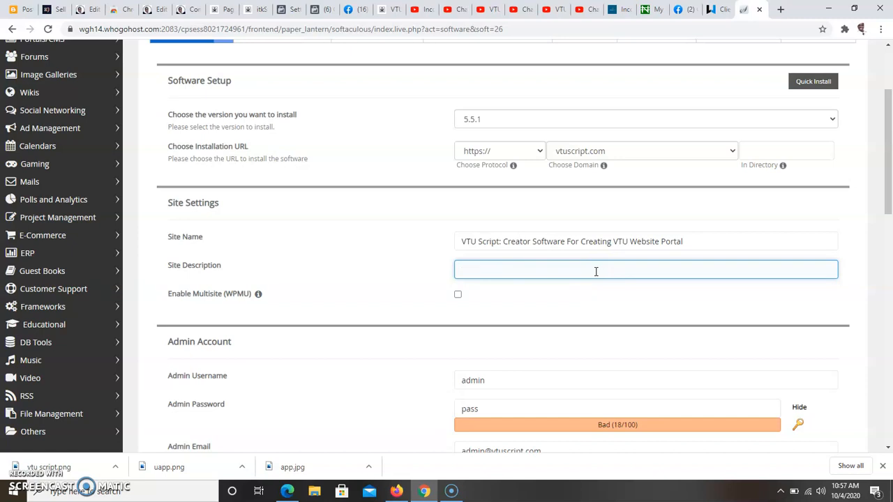
{"action": "type", "text": "V"}
{"action": "type", "text": "V"}
{"action": "type", "text": "VTU Script: Creator Software For Creating VTU Website Portal"}
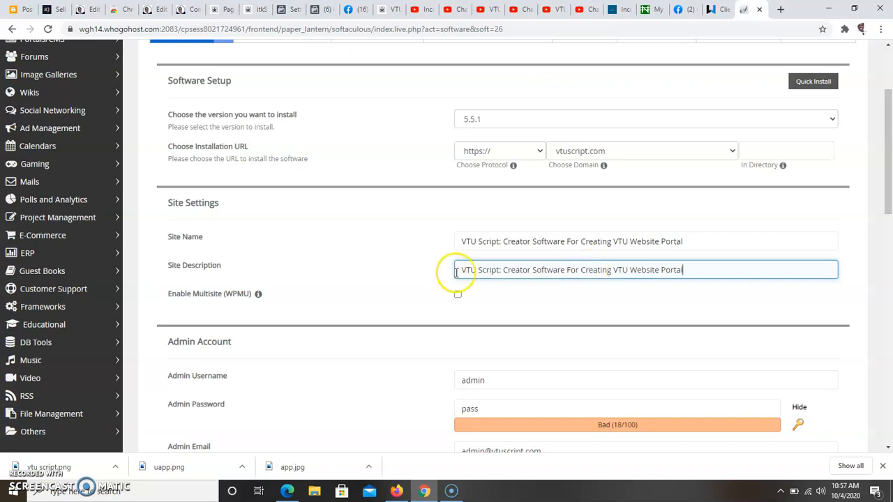
{"action": "left_click", "coordinate": [504, 273]}
{"action": "key", "text": "BackSpace"}
{"action": "key", "text": "BackSpace"}
{"action": "key", "text": "BackSpace"}
{"action": "key", "text": "BackSpace"}
{"action": "key", "text": "BackSpace"}
{"action": "key", "text": "BackSpace"}
{"action": "key", "text": "BackSpace"}
{"action": "key", "text": "BackSpace"}
{"action": "key", "text": "BackSpace"}
{"action": "key", "text": "BackSpace"}
{"action": "key", "text": "BackSpace"}
{"action": "key", "text": "BackSpace"}
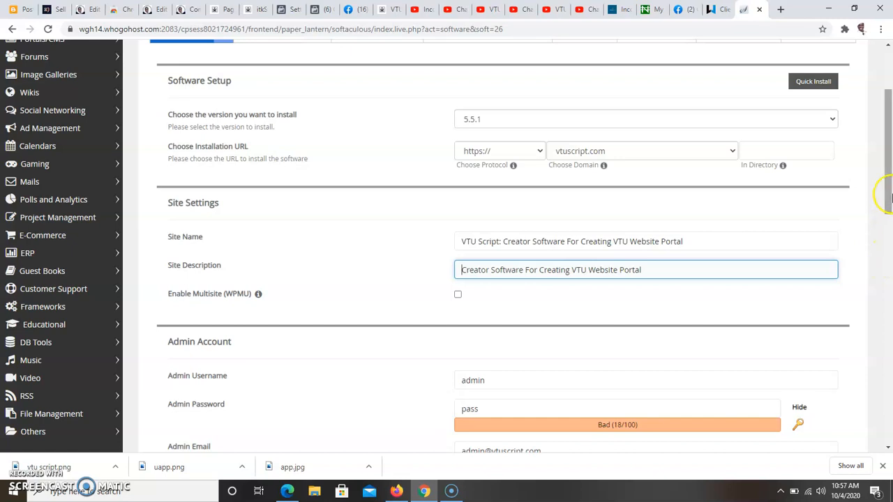
Keep the admin username and replace the default admin password with a strong one
{"action": "left_click_drag", "start_coordinate": [886, 194], "coordinate": [882, 245]}
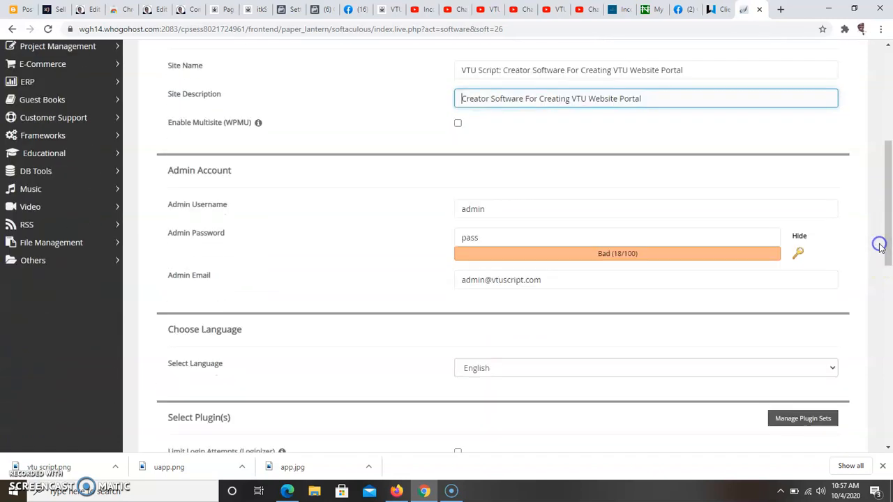
{"action": "left_click", "coordinate": [603, 203]}
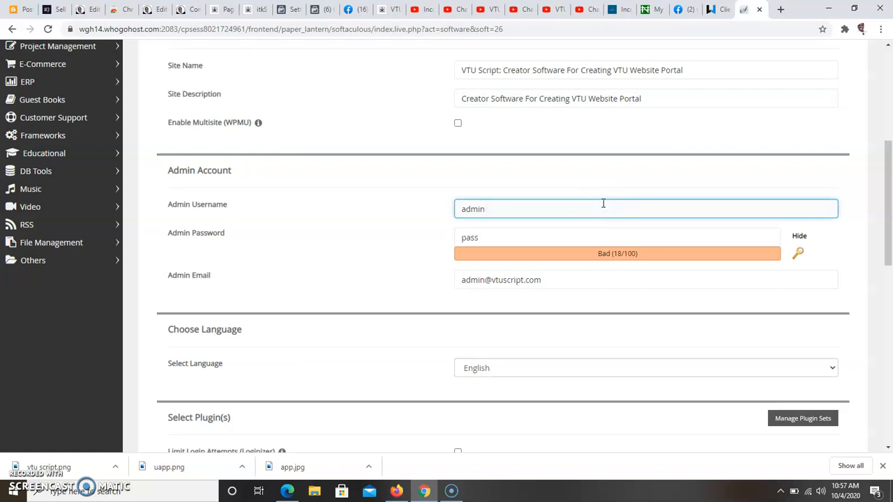
{"action": "left_click", "coordinate": [561, 231]}
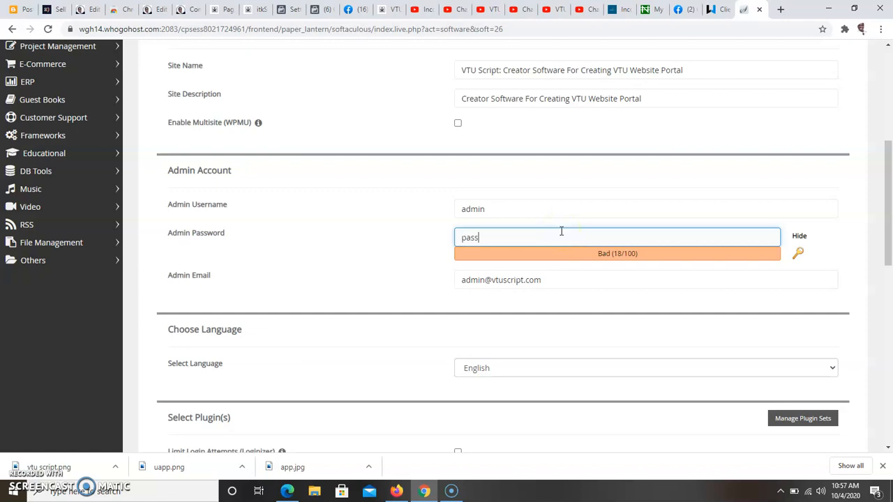
{"action": "key", "text": "BackSpace"}
{"action": "key", "text": "BackSpace"}
{"action": "key", "text": "BackSpace"}
{"action": "key", "text": "BackSpace"}
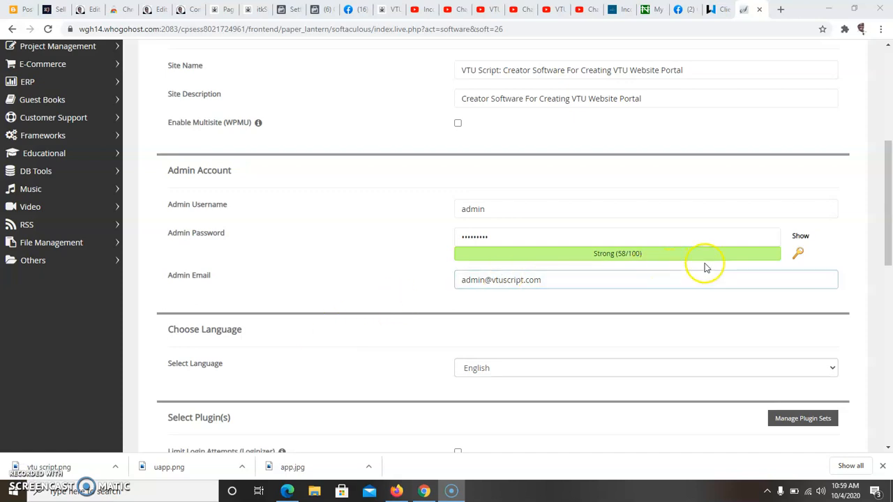
Change the admin e-mail so the part before the @ reads 'support'
{"action": "left_click", "coordinate": [524, 279]}
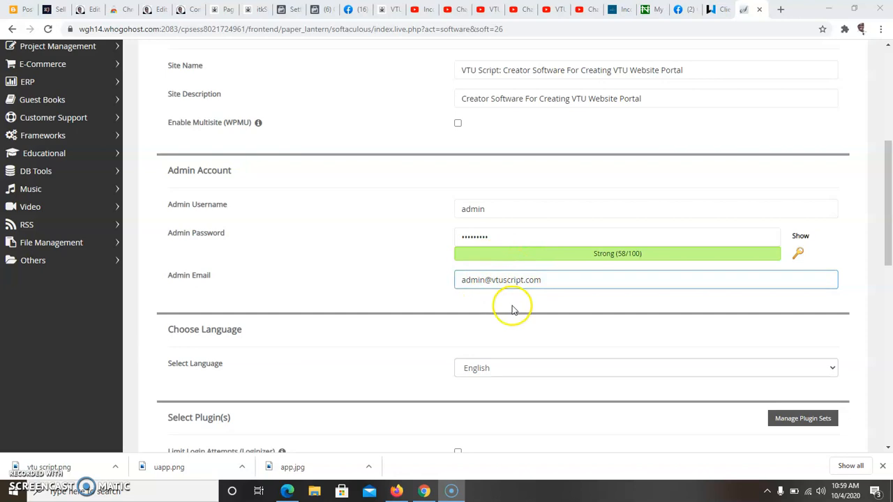
{"action": "left_click", "coordinate": [483, 280]}
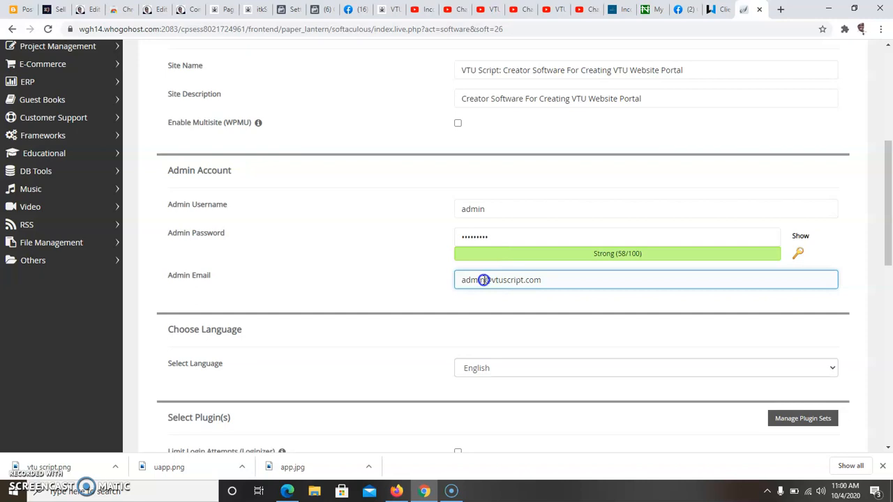
{"action": "key", "text": "BackSpace"}
{"action": "key", "text": "BackSpace"}
{"action": "key", "text": "BackSpace"}
{"action": "key", "text": "BackSpace"}
{"action": "key", "text": "BackSpace"}
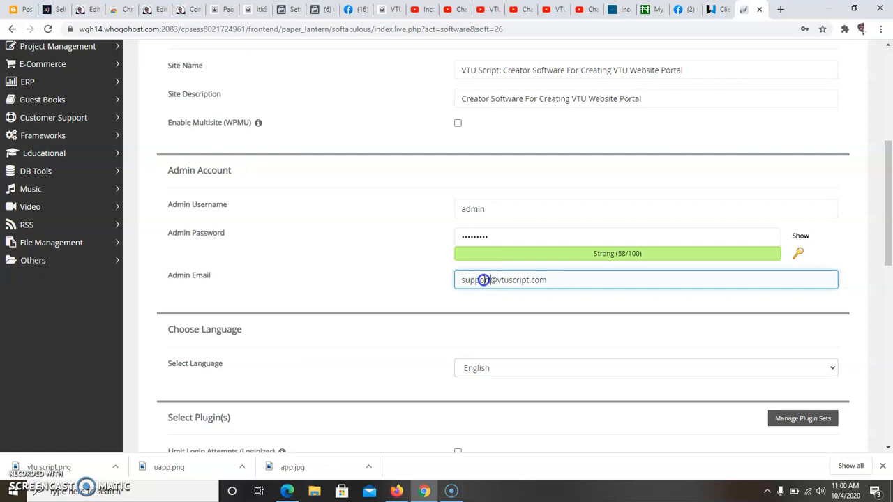
{"action": "left_click", "coordinate": [440, 297]}
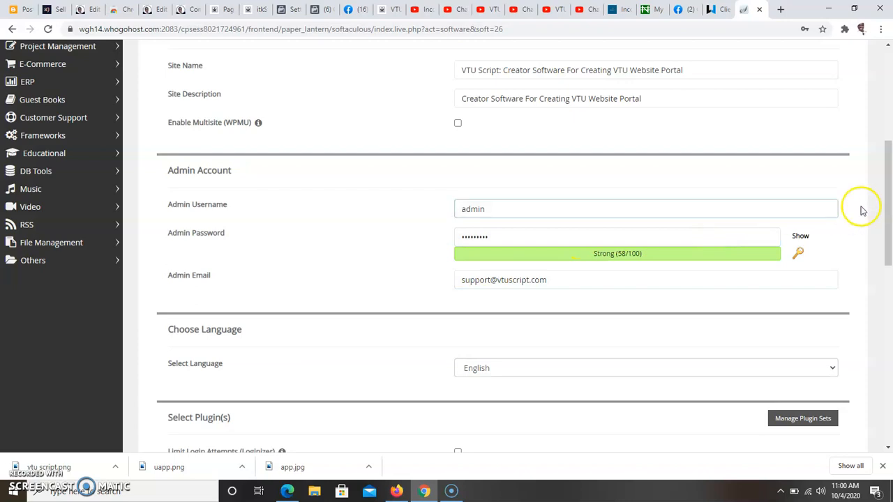
Under Advanced Options, schedule automated backups Once a month with backup rotation 4
{"action": "left_click_drag", "start_coordinate": [889, 202], "coordinate": [886, 239]}
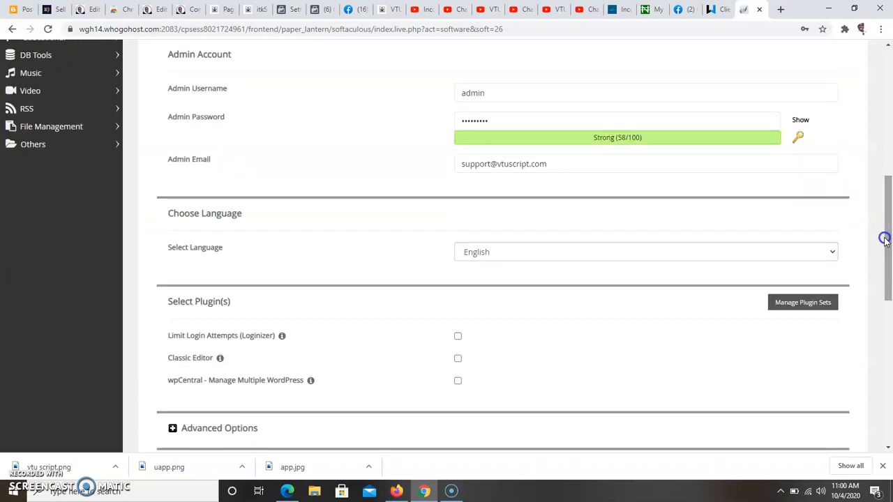
{"action": "left_click_drag", "start_coordinate": [889, 237], "coordinate": [886, 251]}
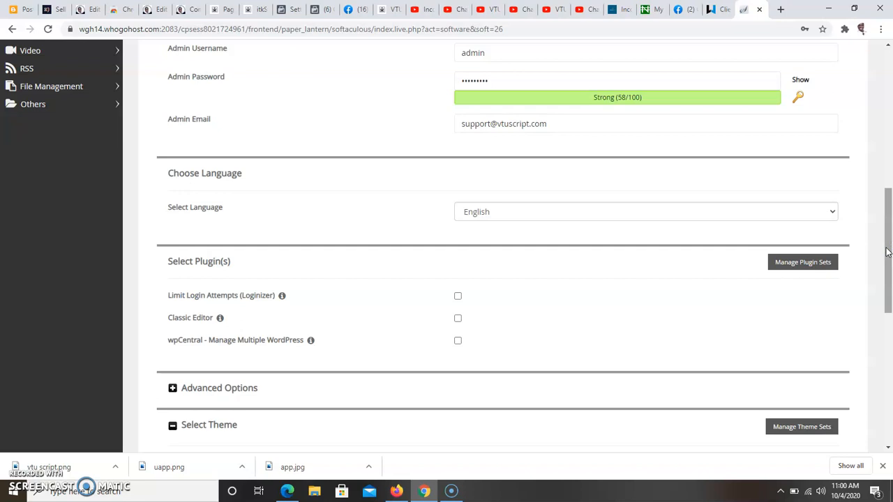
{"action": "left_click_drag", "start_coordinate": [889, 252], "coordinate": [885, 272]}
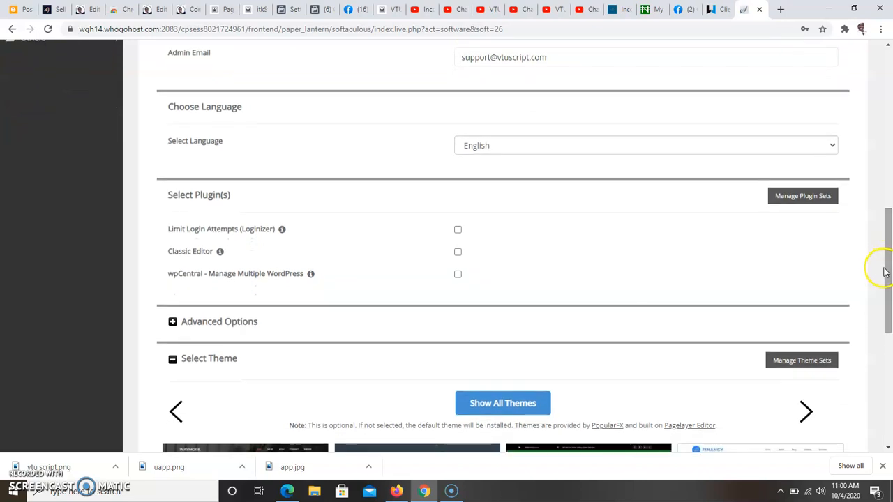
{"action": "left_click", "coordinate": [173, 322]}
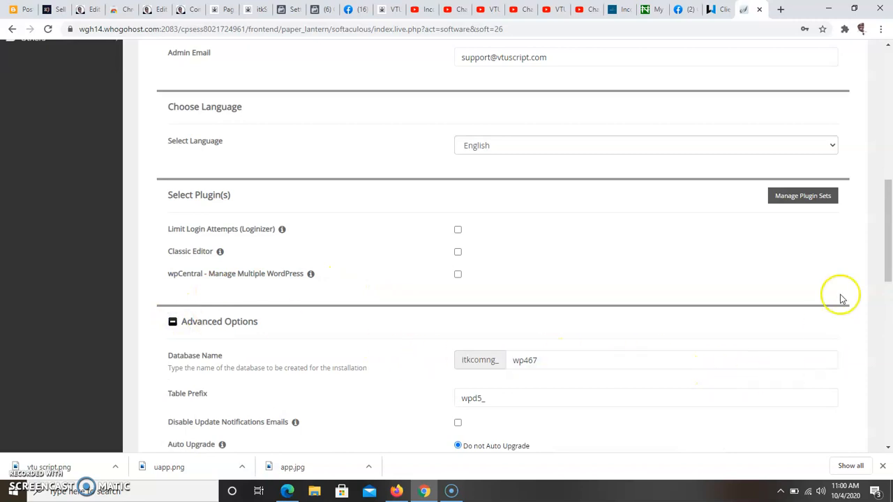
{"action": "left_click_drag", "start_coordinate": [885, 276], "coordinate": [887, 327]}
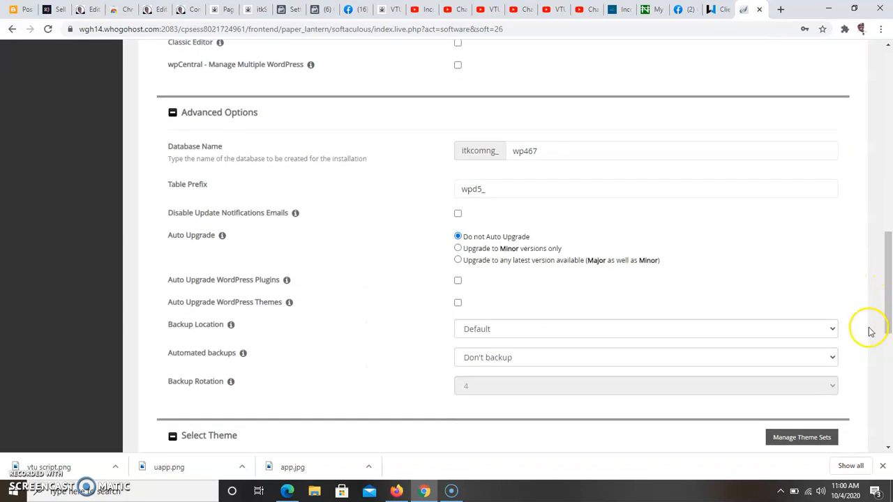
{"action": "left_click", "coordinate": [759, 364]}
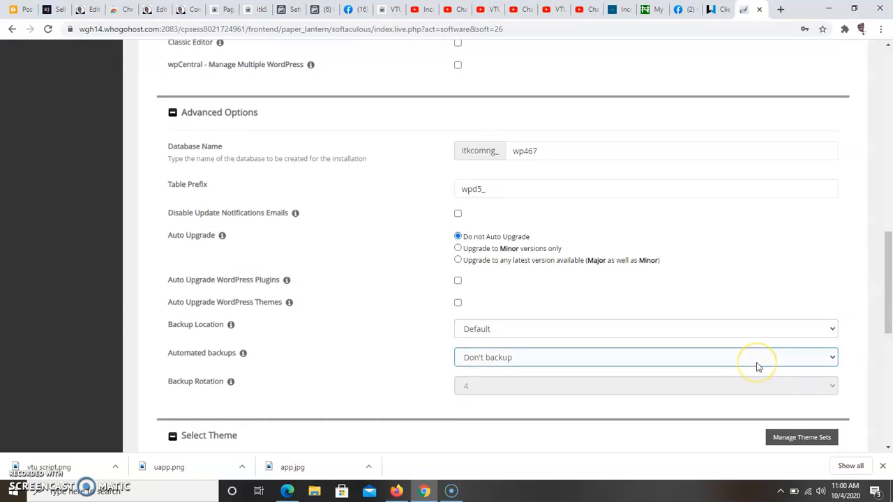
{"action": "left_click", "coordinate": [757, 365]}
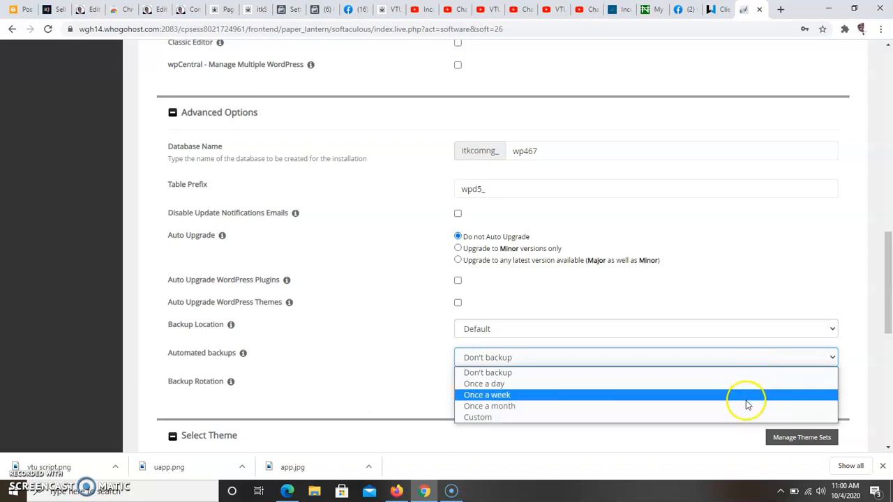
{"action": "left_click", "coordinate": [746, 405]}
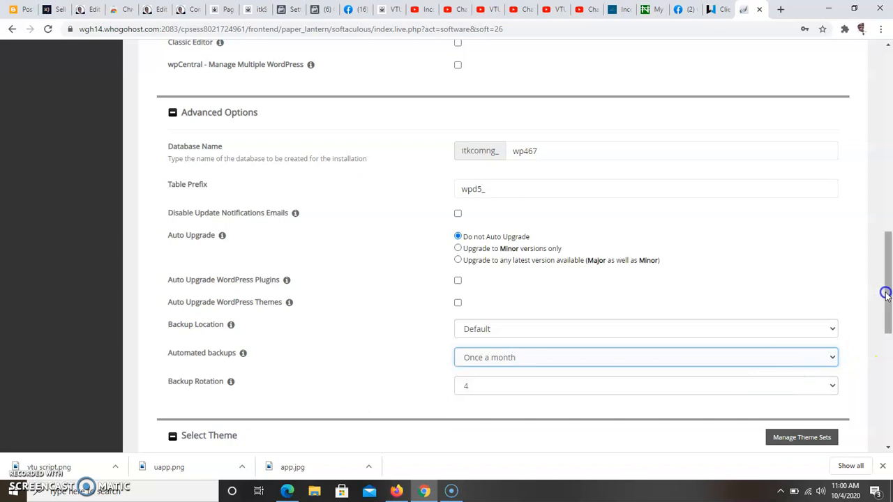
{"action": "left_click_drag", "start_coordinate": [886, 293], "coordinate": [888, 381]}
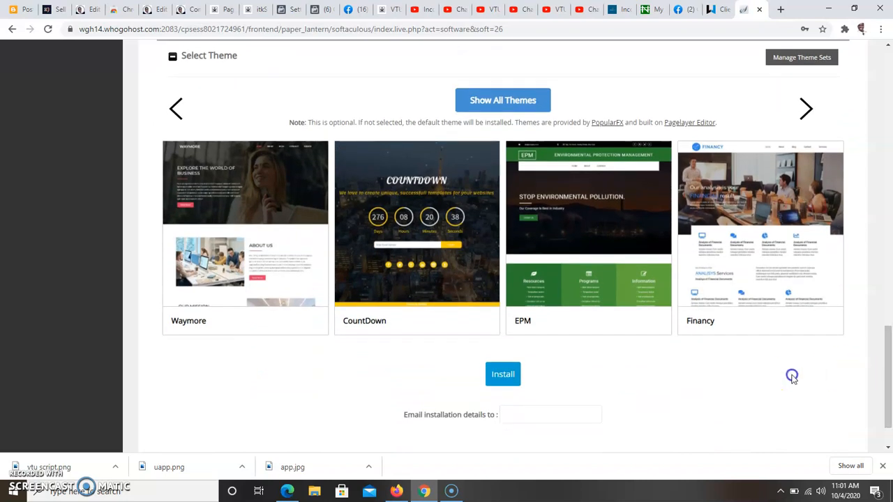
Enter an e-mail address for the installation details and launch the WordPress install
{"action": "left_click", "coordinate": [554, 411]}
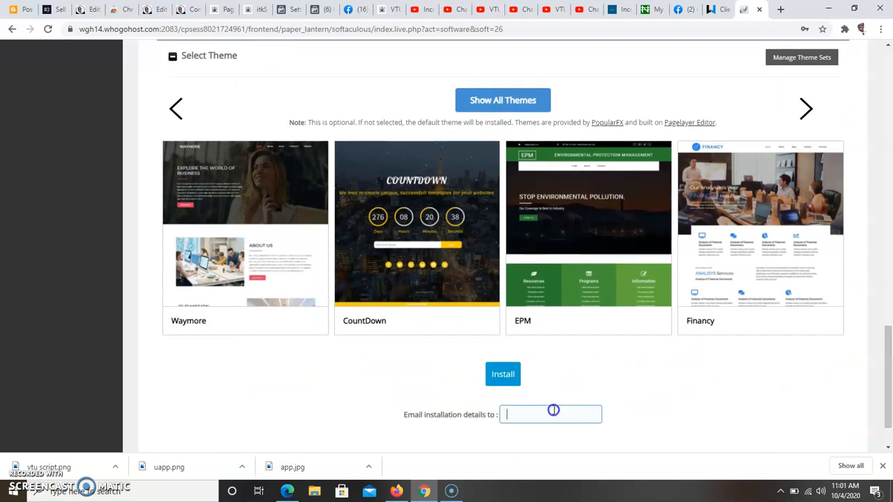
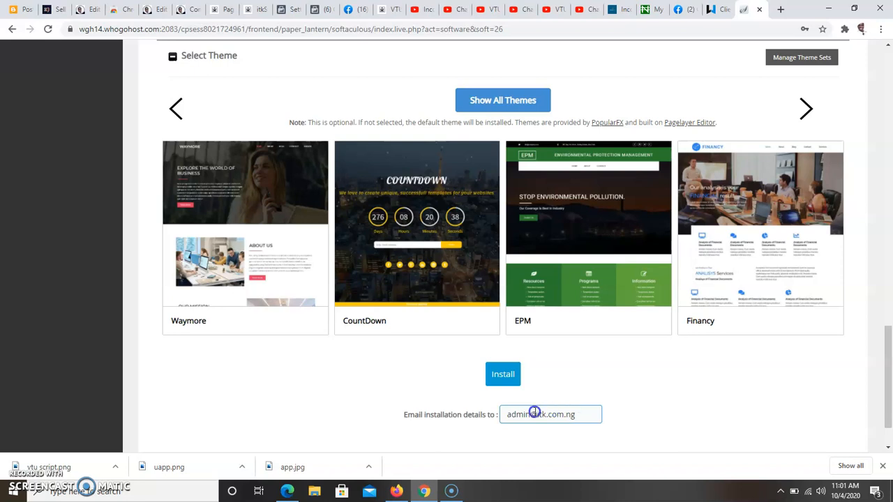
{"action": "left_click", "coordinate": [499, 376]}
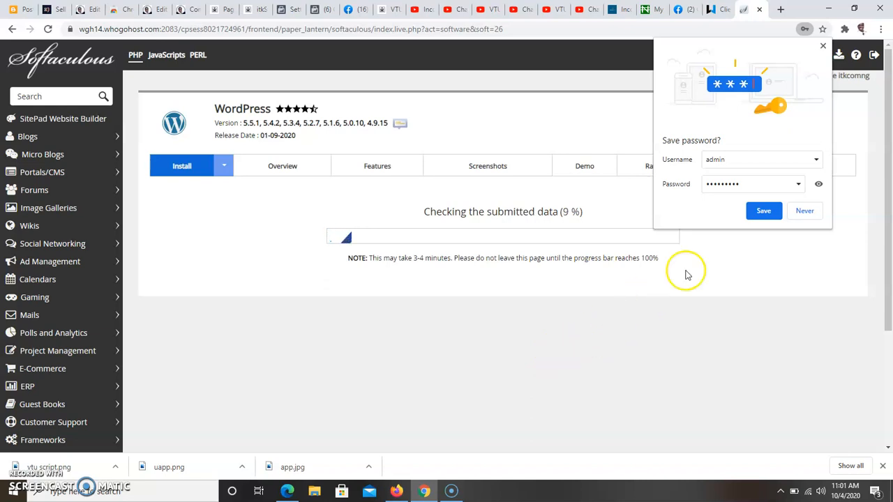
{"action": "left_click", "coordinate": [822, 46]}
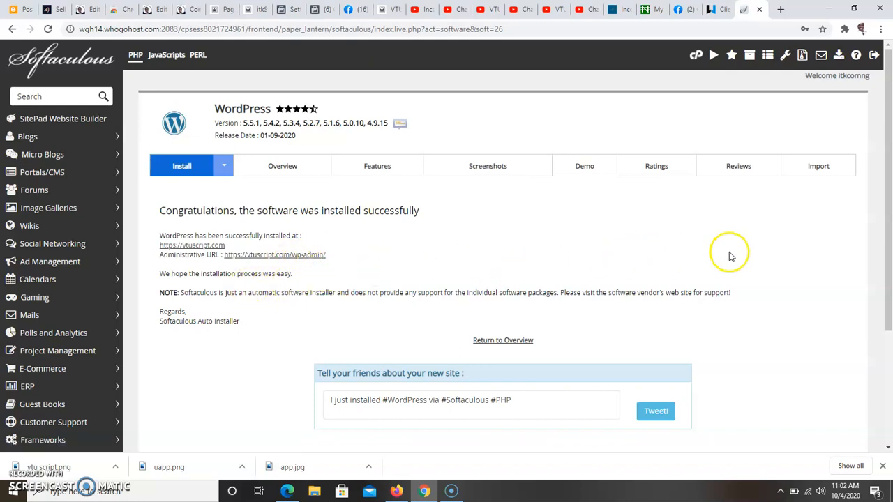
{"action": "left_click_drag", "start_coordinate": [889, 259], "coordinate": [886, 331]}
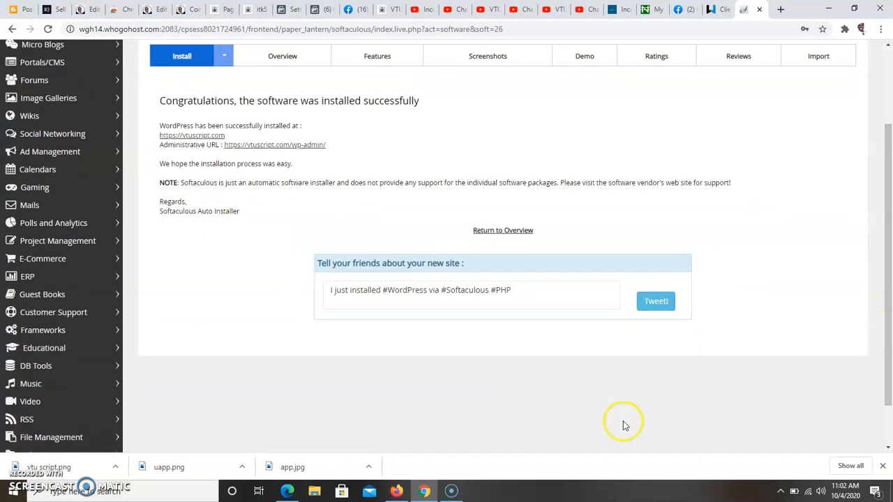